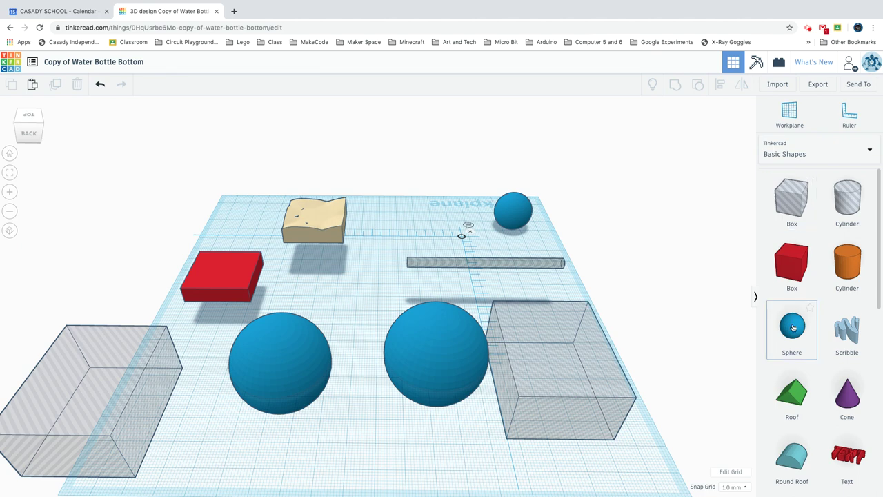
# Step: Drop a 20 mm sphere onto the workplane and raise its Steps to 24
pyautogui.moveTo(792, 328); pyautogui.dragTo(438, 231)
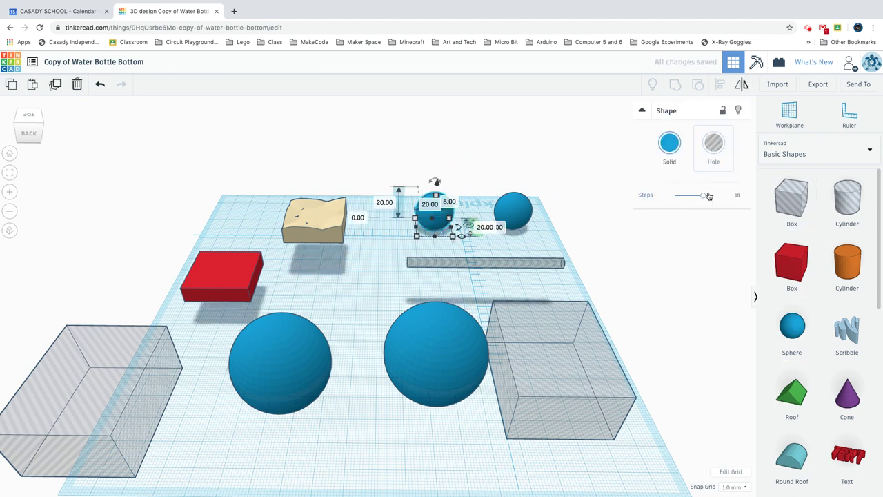
pyautogui.moveTo(703, 199); pyautogui.dragTo(722, 196)
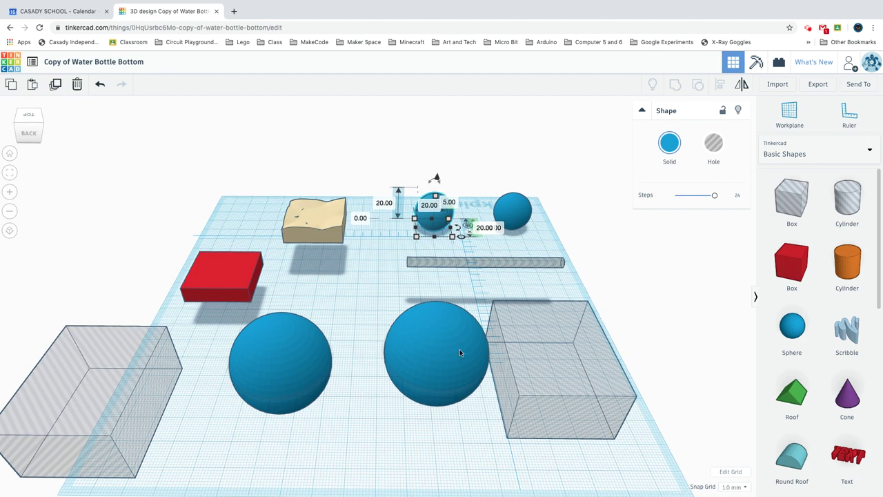
# Step: Select the 43 mm right sphere and place a ruler on the workplane to measure it
pyautogui.click(439, 355)
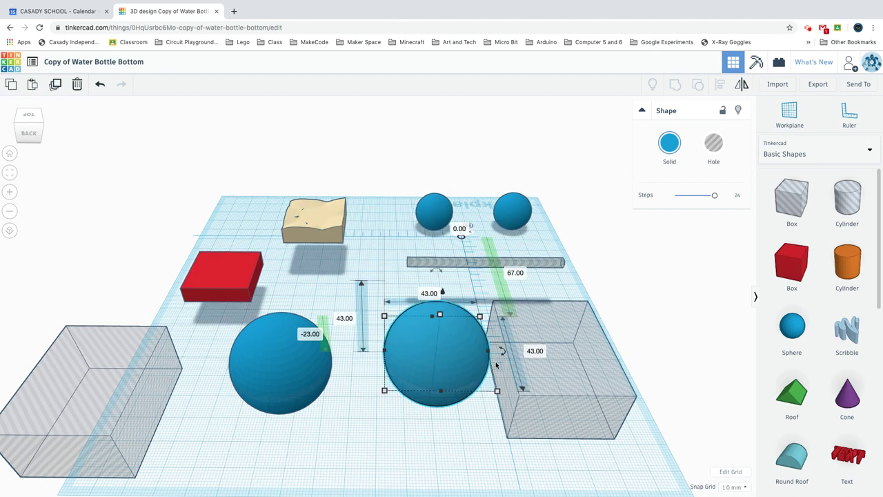
pyautogui.click(851, 116)
pyautogui.click(304, 476)
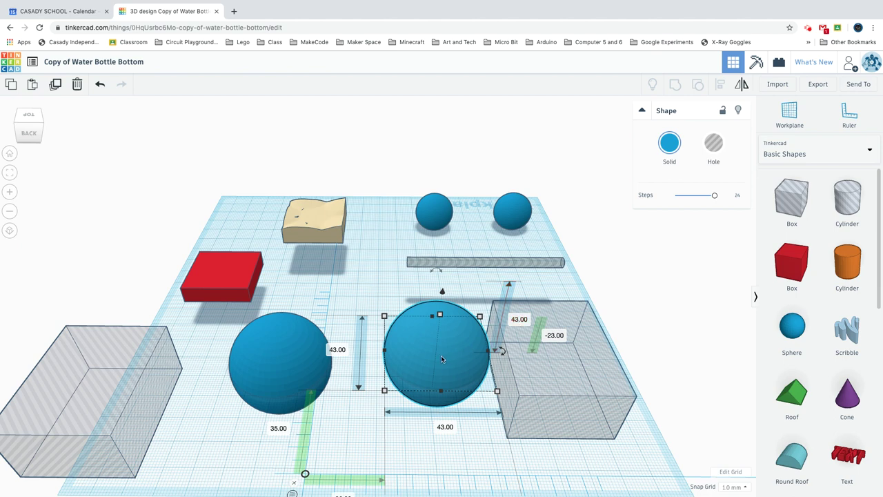
pyautogui.click(272, 361)
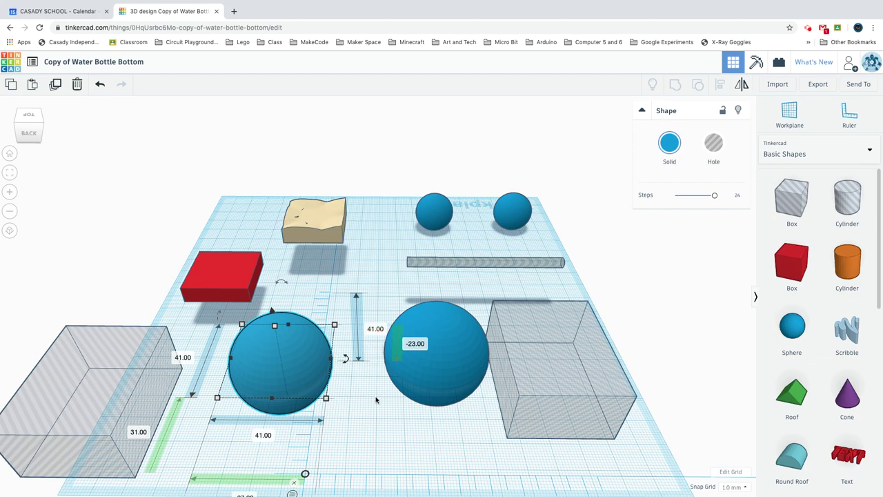
pyautogui.moveTo(376, 415); pyautogui.dragTo(410, 375, button='right')
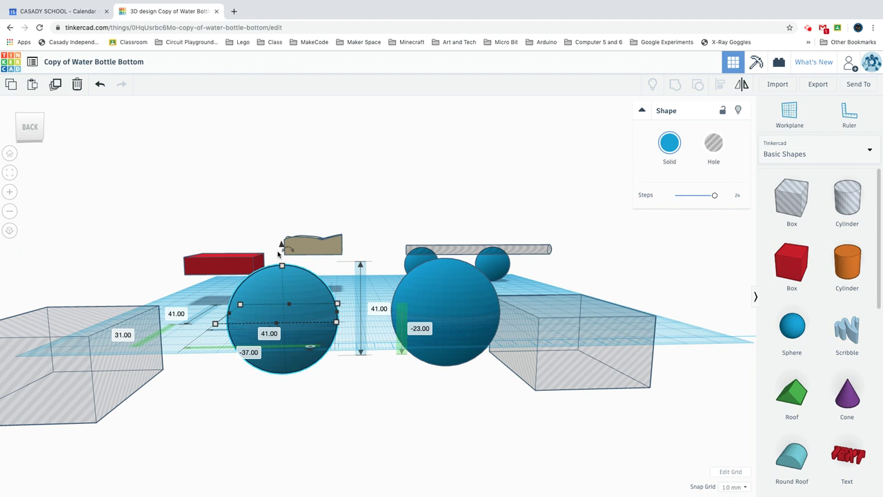
pyautogui.hotkey('ctrl', 'Down')
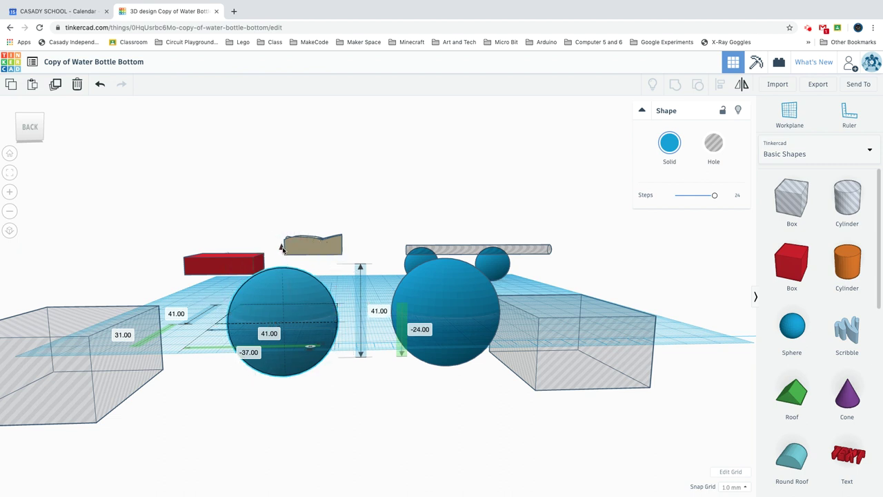
pyautogui.hotkey('ctrl', 'Up')
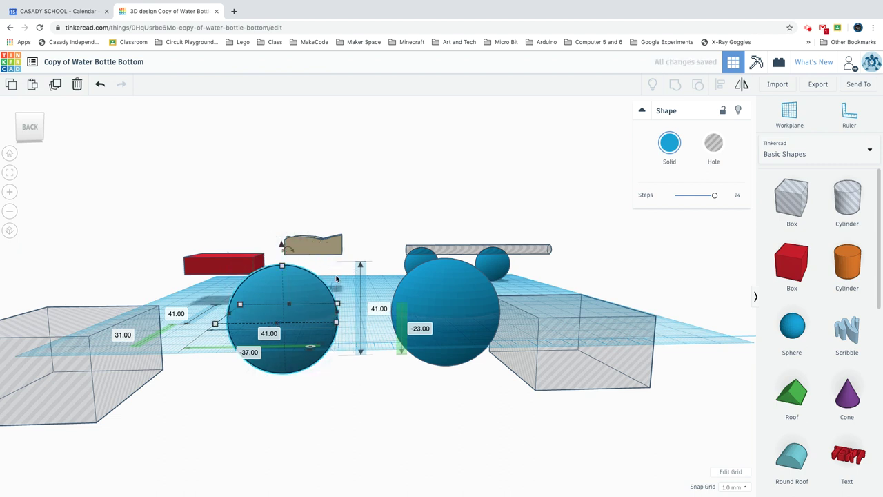
pyautogui.moveTo(345, 288); pyautogui.dragTo(451, 332, button='right')
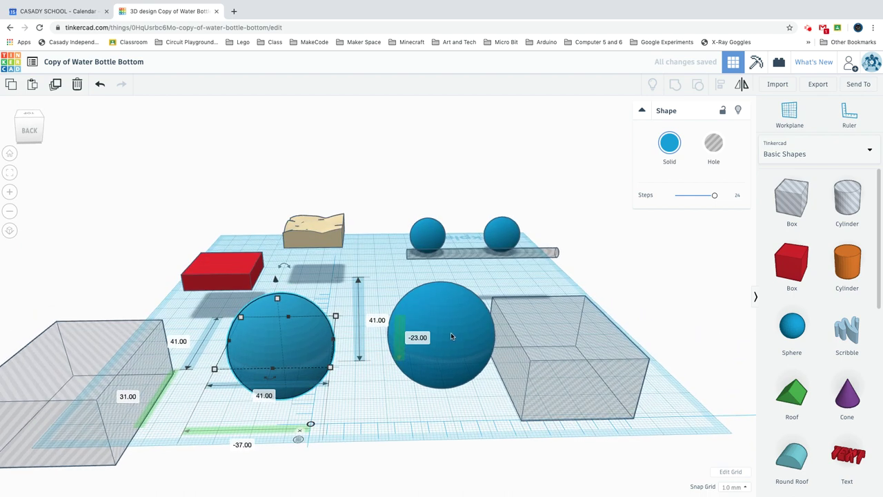
pyautogui.click(451, 330)
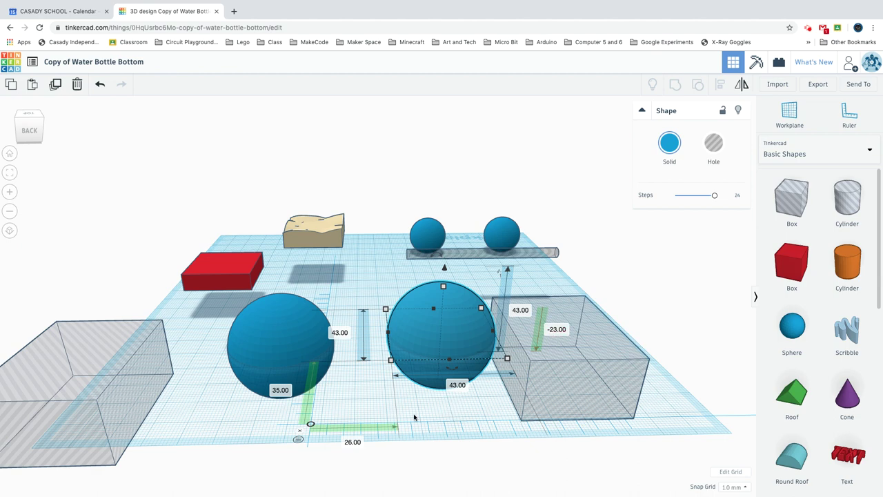
pyautogui.moveTo(371, 395)
pyautogui.mouseDown(button='right')
pyautogui.moveTo(378, 358)
pyautogui.moveTo(367, 392)
pyautogui.mouseUp(button='right')
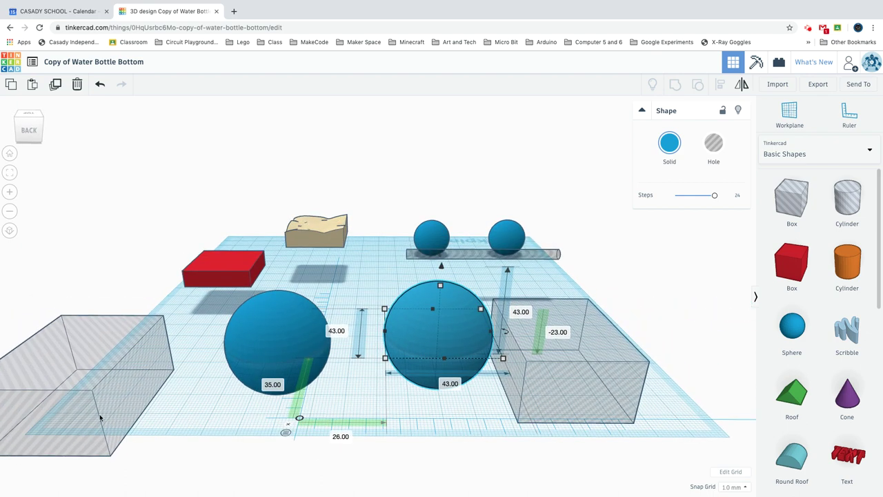
pyautogui.click(72, 382)
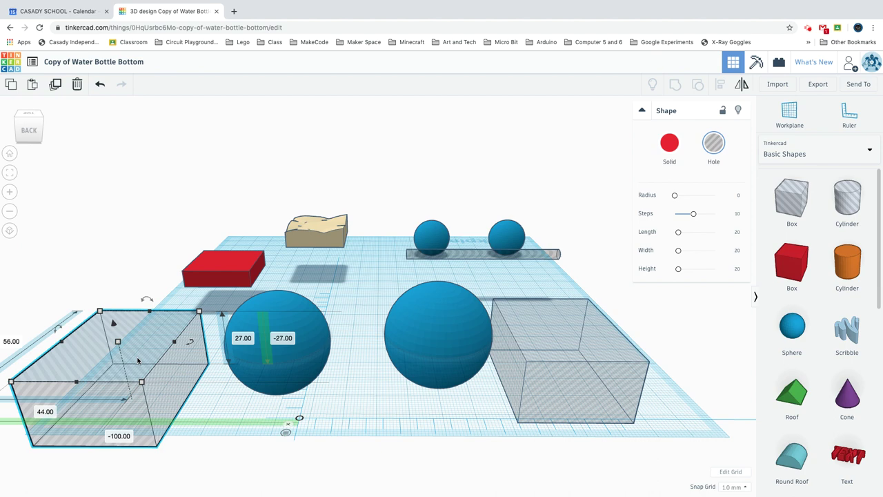
pyautogui.moveTo(205, 405)
pyautogui.mouseDown(button='right')
pyautogui.moveTo(213, 406)
pyautogui.moveTo(213, 396)
pyautogui.mouseUp(button='right')
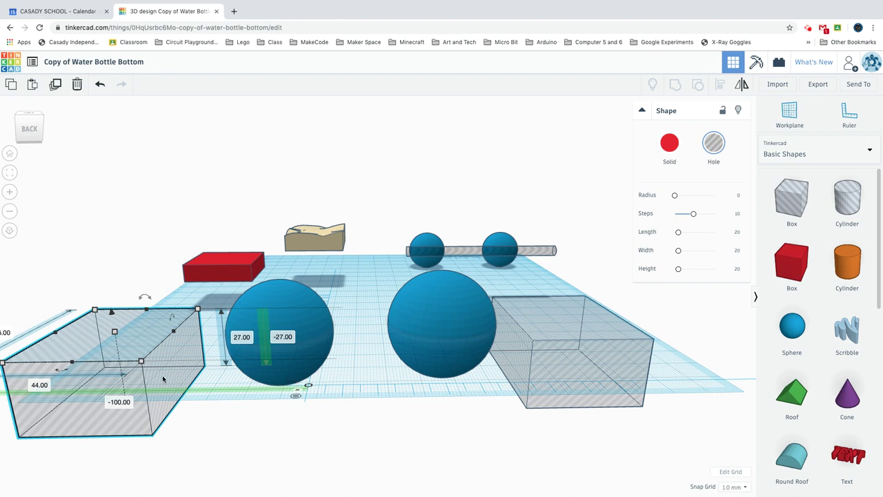
pyautogui.moveTo(221, 377); pyautogui.dragTo(215, 406, button='right')
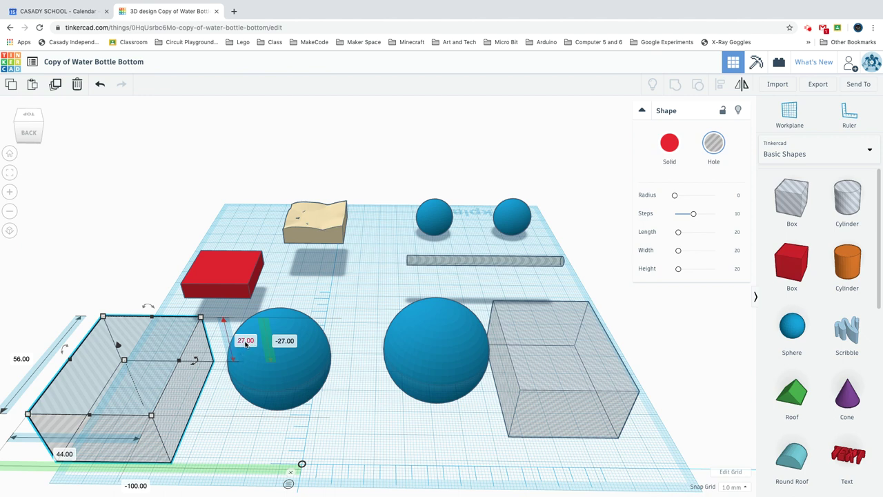
# Step: Group a hole box with the left sphere to cut it flat at the workplane
pyautogui.moveTo(166, 388); pyautogui.dragTo(316, 370)
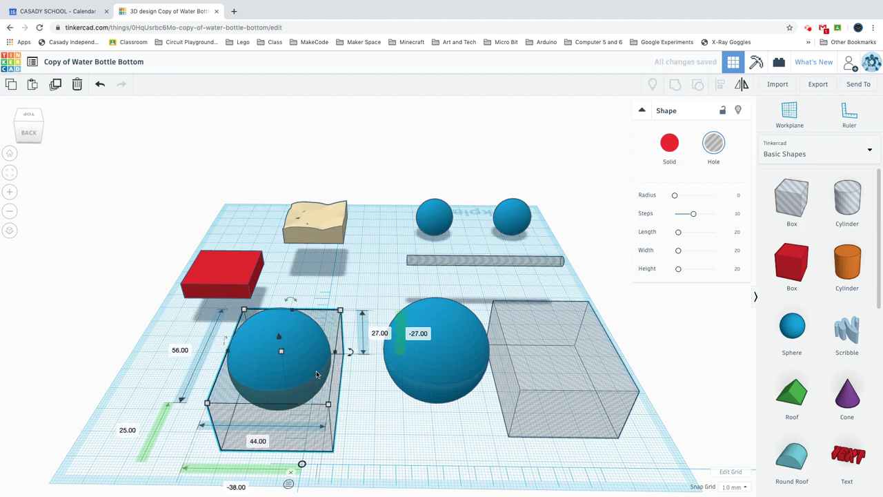
pyautogui.keyDown('shift'); pyautogui.click(237, 362); pyautogui.keyUp('shift')
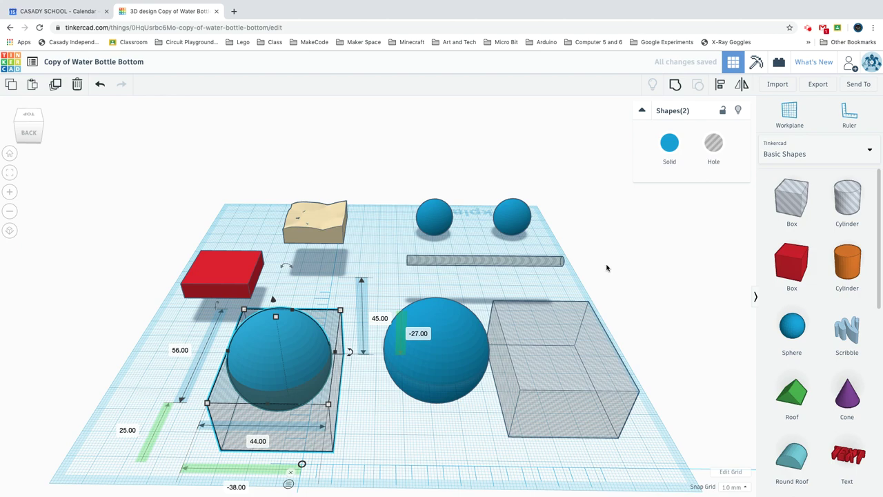
pyautogui.click(677, 86)
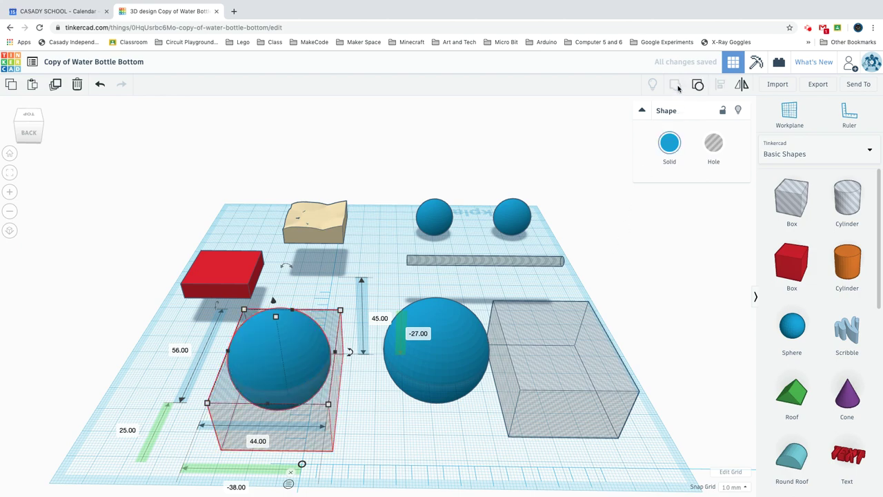
# Step: Cut the right sphere the same way into a 42.80 mm wide, 20 mm tall half-sphere
pyautogui.moveTo(354, 391); pyautogui.dragTo(350, 449, button='right')
pyautogui.click(559, 396)
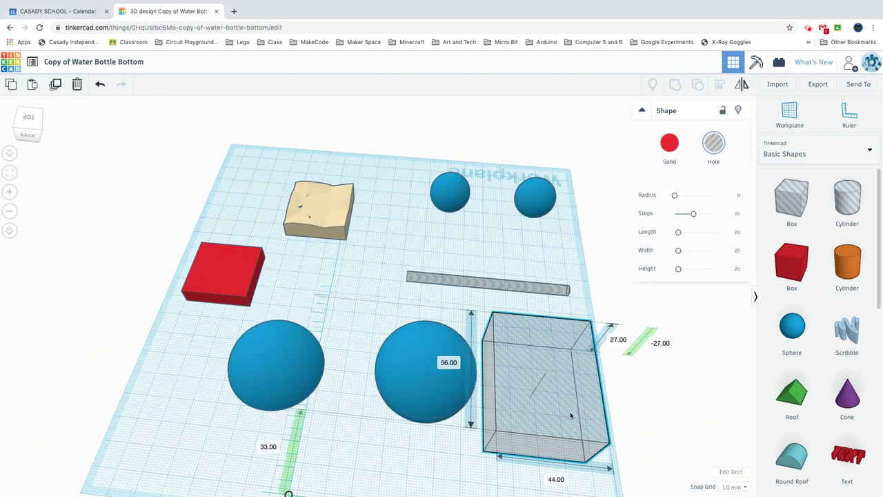
pyautogui.moveTo(570, 412); pyautogui.dragTo(441, 409)
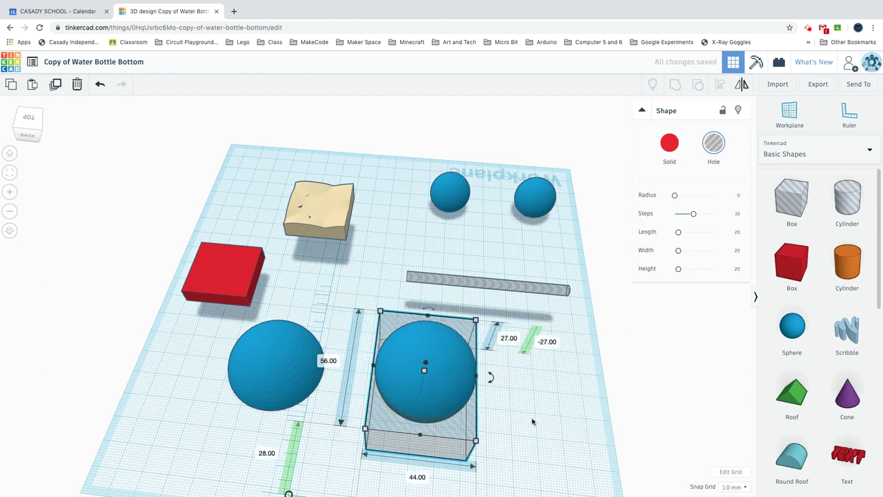
pyautogui.keyDown('shift'); pyautogui.click(466, 410); pyautogui.keyUp('shift')
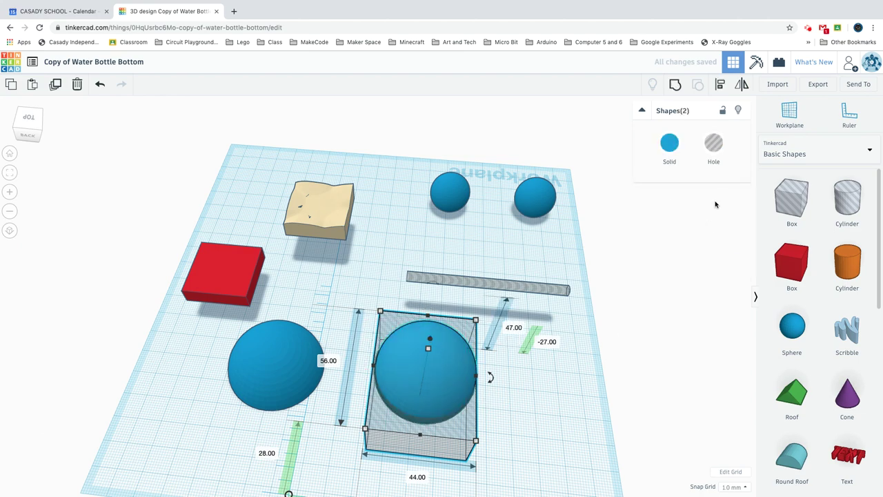
pyautogui.click(675, 84)
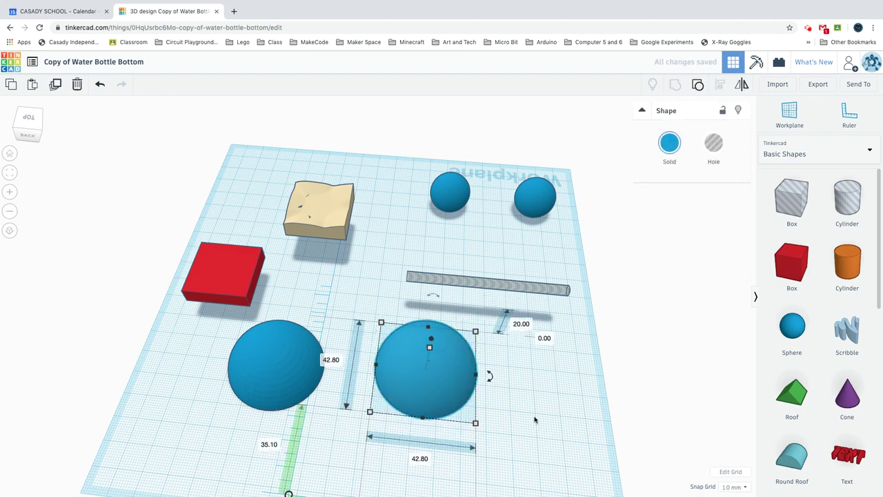
# Step: Turn the smaller left half-sphere into a hole and drag it onto the larger half-sphere
pyautogui.moveTo(536, 418)
pyautogui.mouseDown(button='right')
pyautogui.moveTo(550, 274)
pyautogui.moveTo(538, 364)
pyautogui.moveTo(551, 418)
pyautogui.mouseUp(button='right')
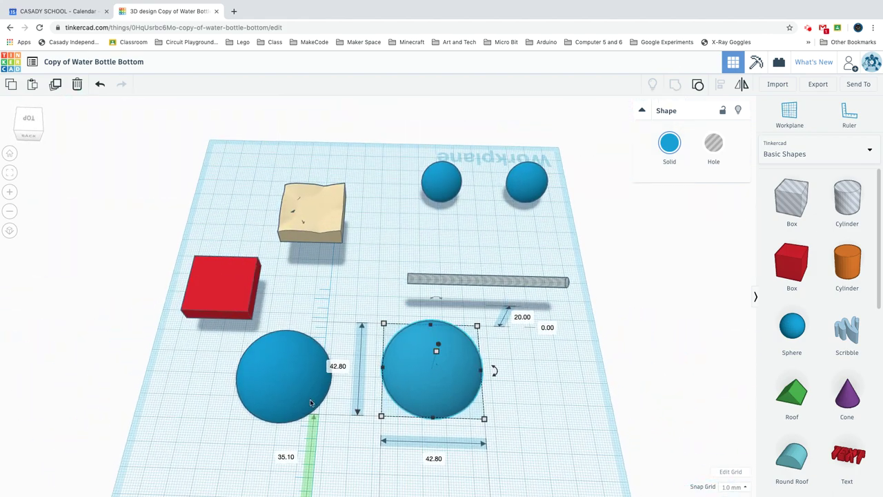
pyautogui.click(287, 376)
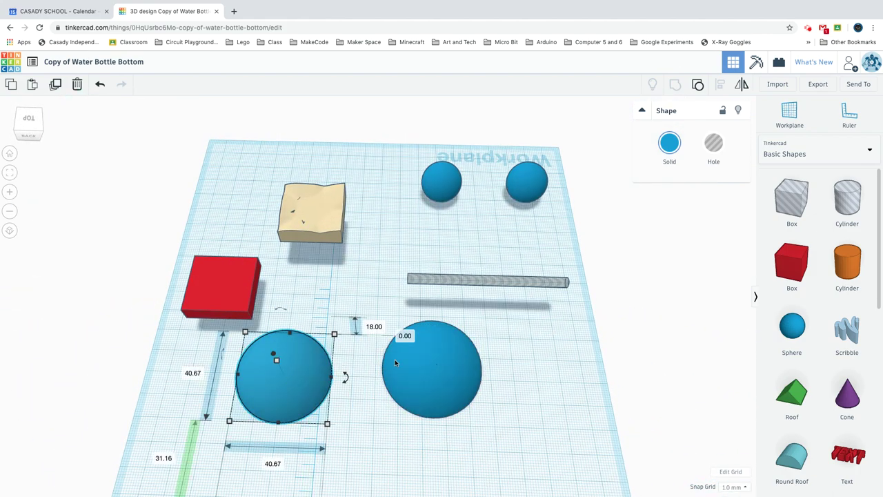
pyautogui.click(714, 143)
pyautogui.moveTo(272, 389); pyautogui.dragTo(433, 379)
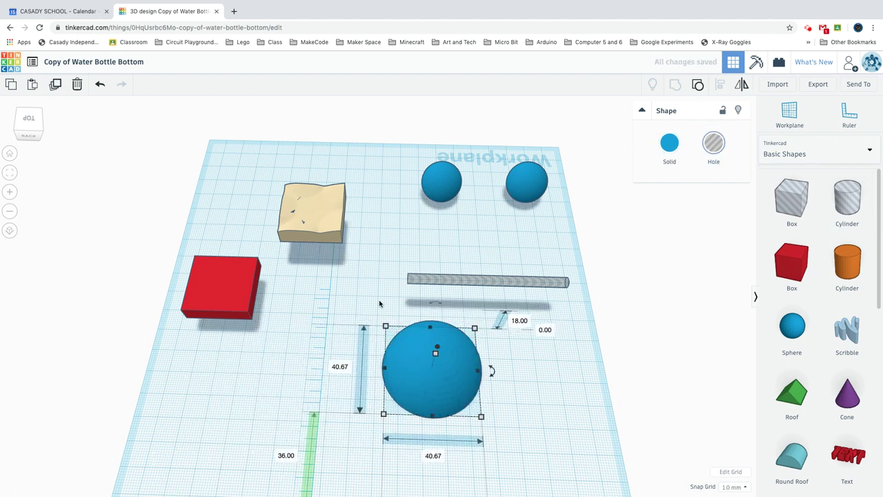
# Step: Align the hole half-sphere centred inside the 42.80 mm half-sphere on both axes
pyautogui.moveTo(381, 303); pyautogui.dragTo(502, 418)
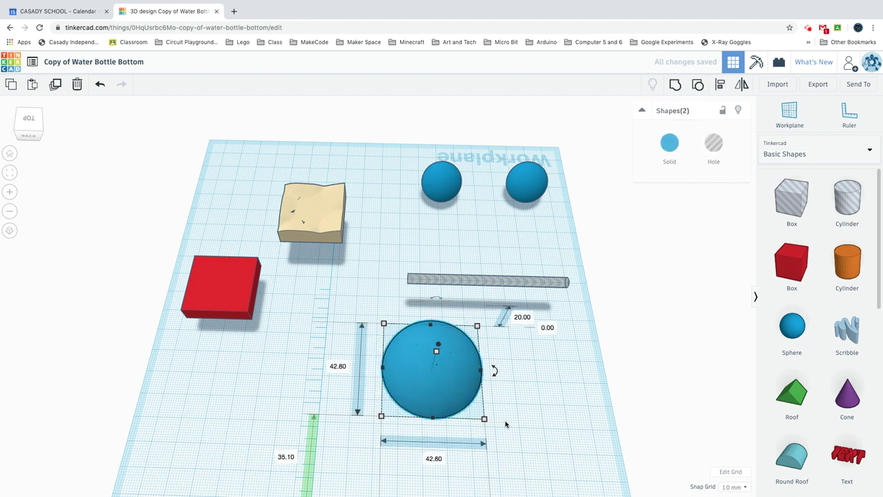
pyautogui.click(720, 84)
pyautogui.click(368, 368)
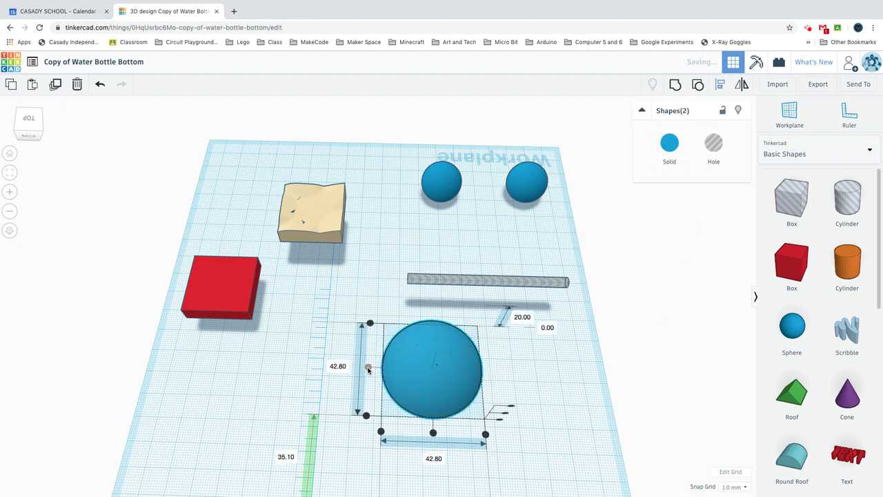
pyautogui.click(434, 433)
# Step: Reselect the half-sphere and orbit to check its flat underside at 0.00 mm elevation
pyautogui.click(559, 386)
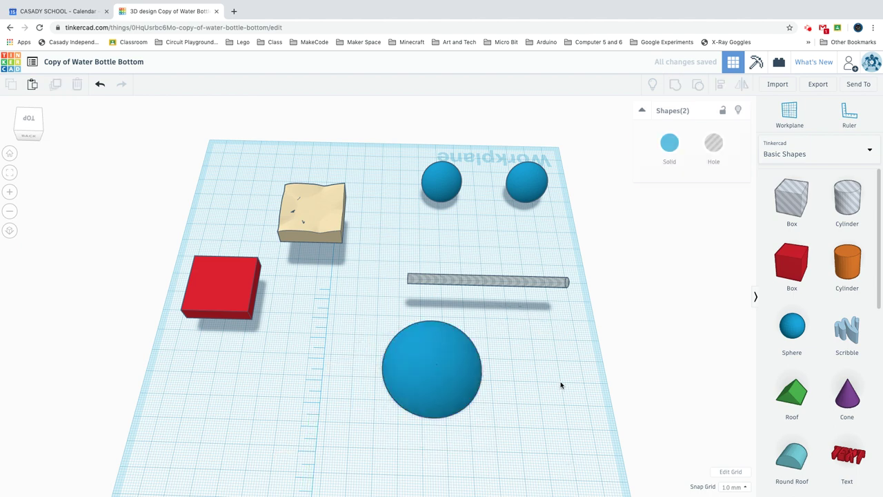
pyautogui.click(423, 363)
pyautogui.click(676, 85)
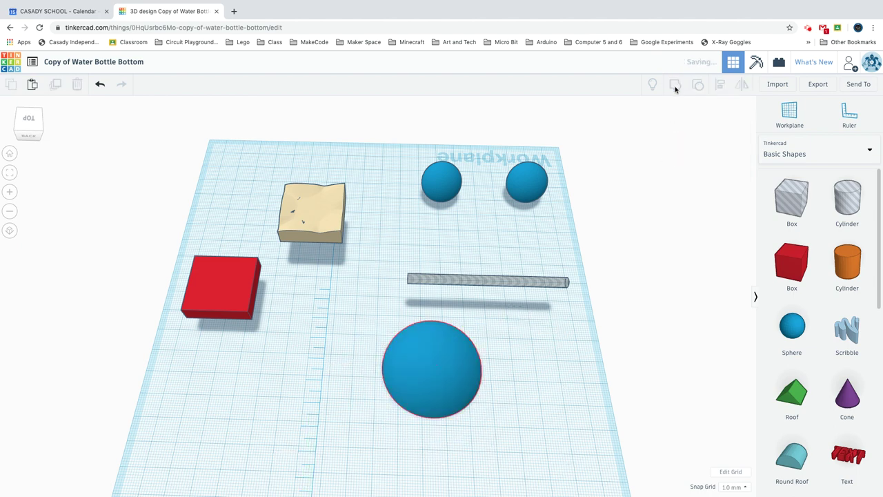
pyautogui.click(469, 361)
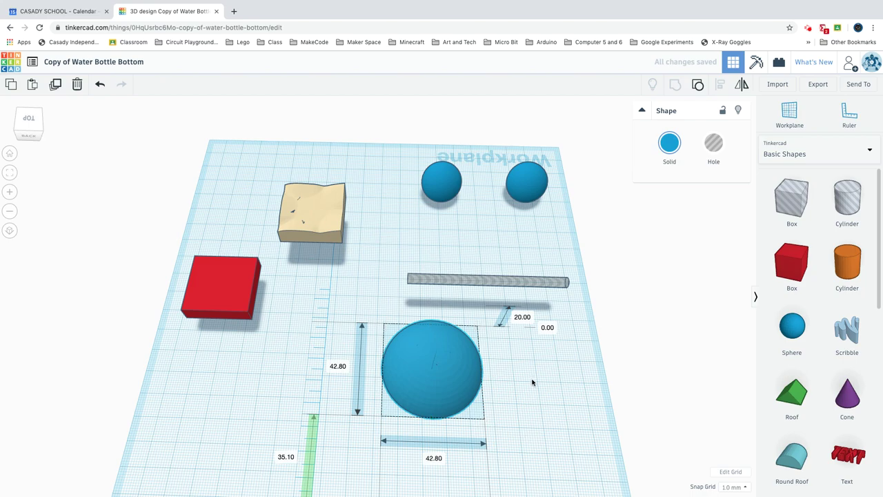
pyautogui.moveTo(532, 383); pyautogui.dragTo(532, 402, button='right')
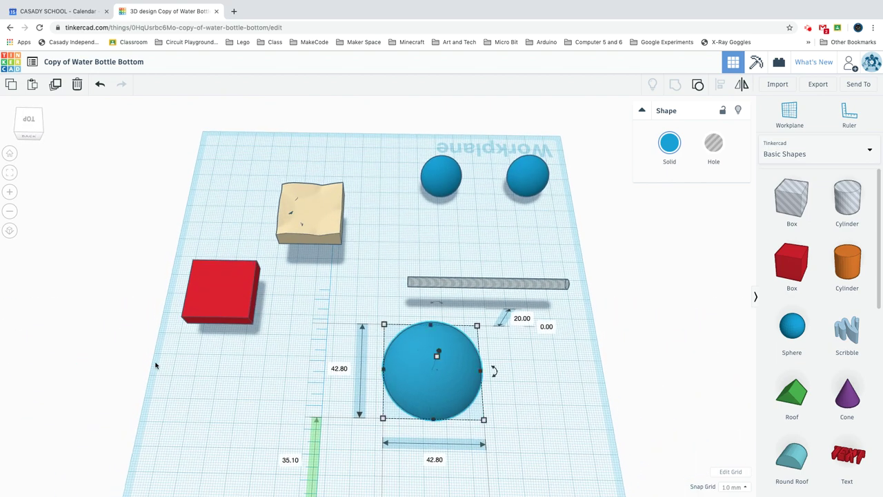
# Step: Move the red 28 x 27 box onto the large blue sphere and centre it on both axes
pyautogui.click(228, 300)
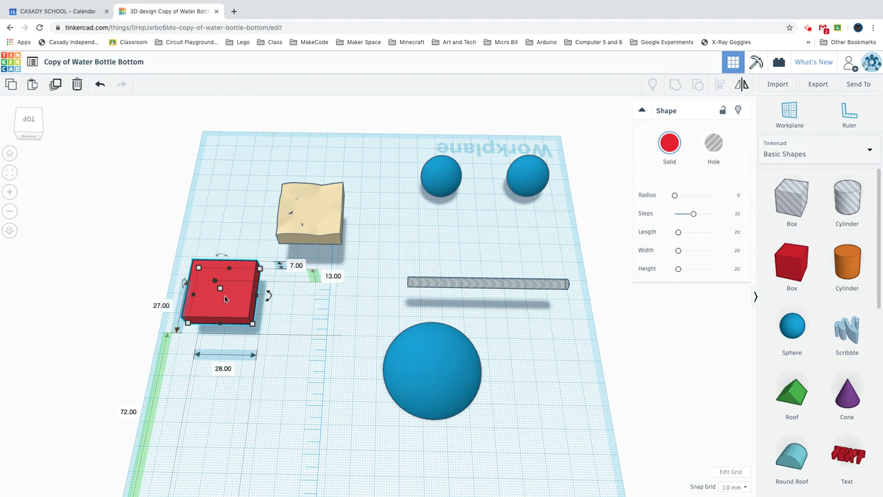
pyautogui.moveTo(233, 292); pyautogui.dragTo(450, 356)
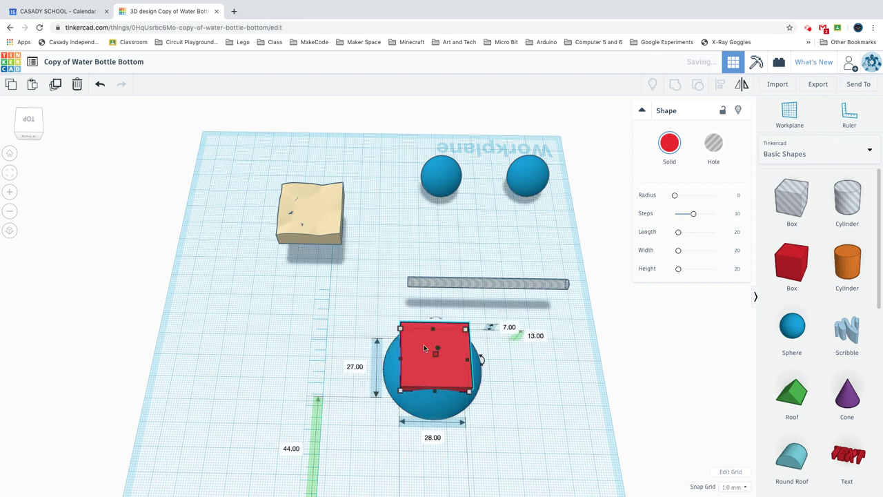
pyautogui.moveTo(376, 324); pyautogui.dragTo(500, 396)
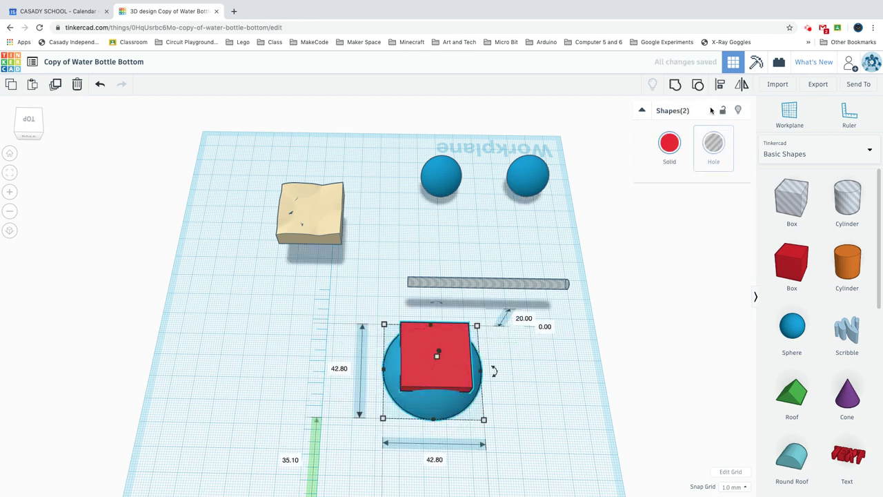
pyautogui.click(722, 86)
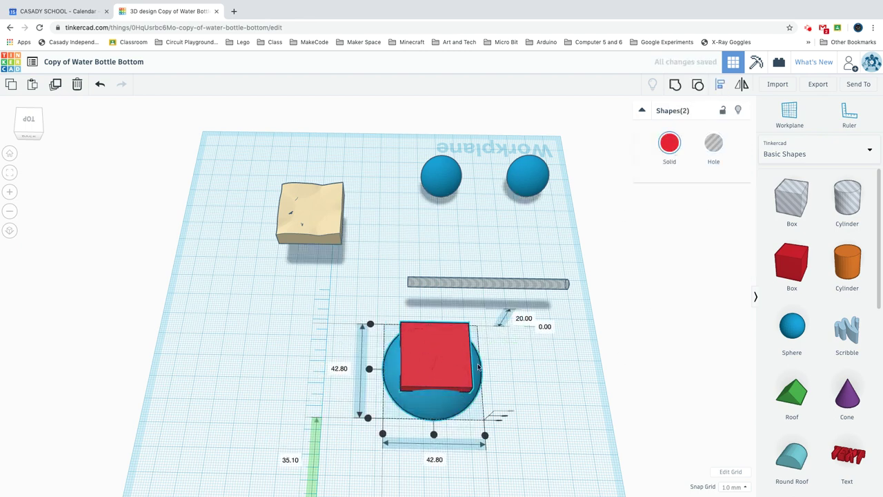
pyautogui.click(433, 435)
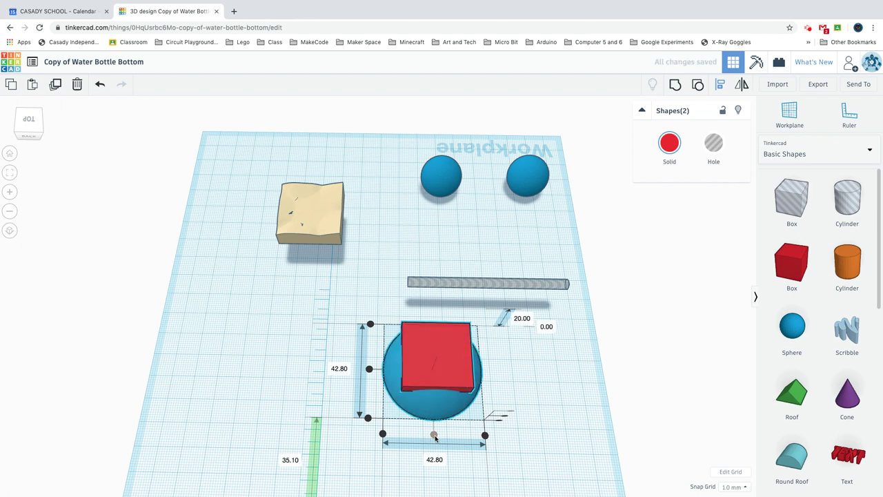
pyautogui.click(368, 369)
# Step: Select the bumpy tan box and tilt the view of the workplane
pyautogui.click(283, 346)
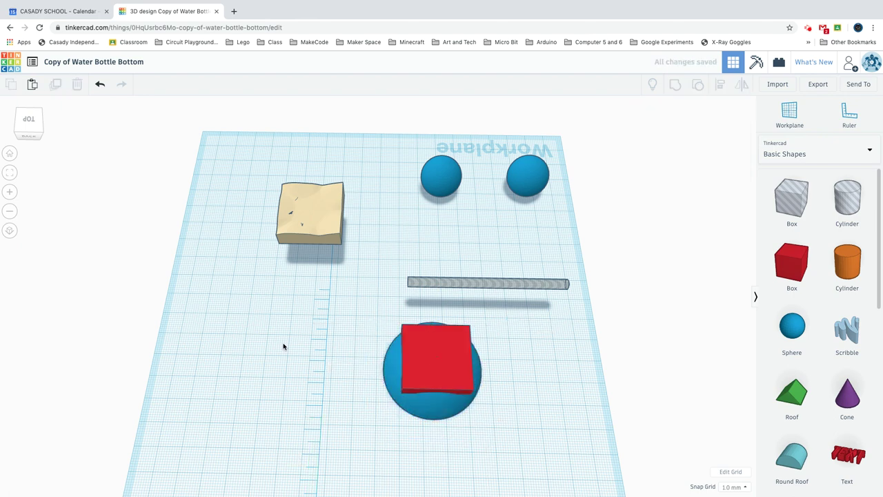
pyautogui.click(314, 222)
pyautogui.moveTo(363, 296); pyautogui.dragTo(358, 265, button='right')
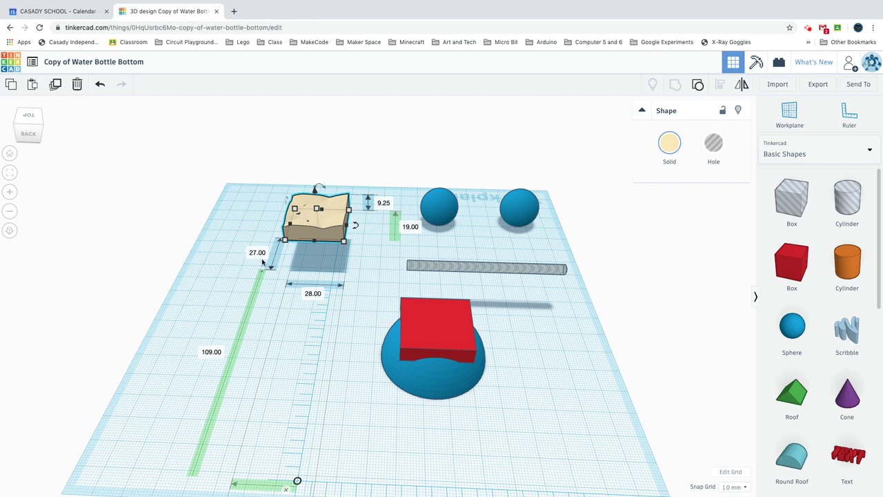
# Step: After a trial move of the tan box, group the red box and blue sphere into one shape
pyautogui.moveTo(373, 260); pyautogui.dragTo(305, 214, button='right')
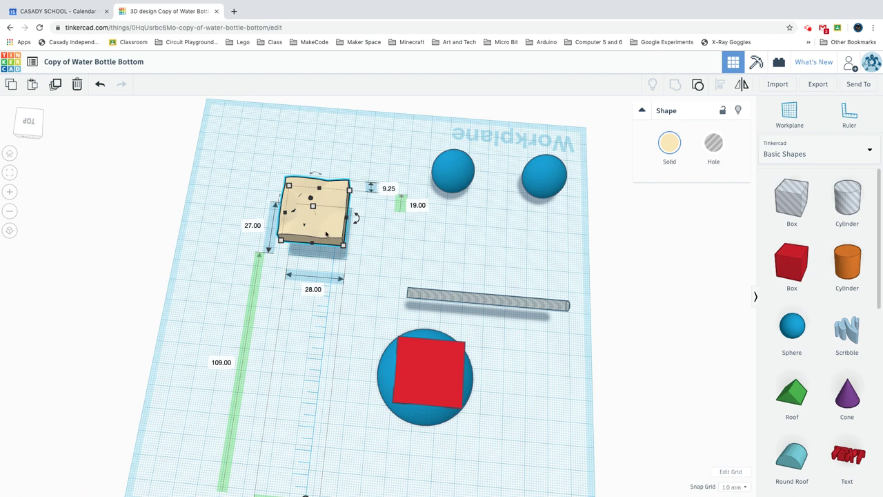
pyautogui.moveTo(325, 235); pyautogui.dragTo(445, 399)
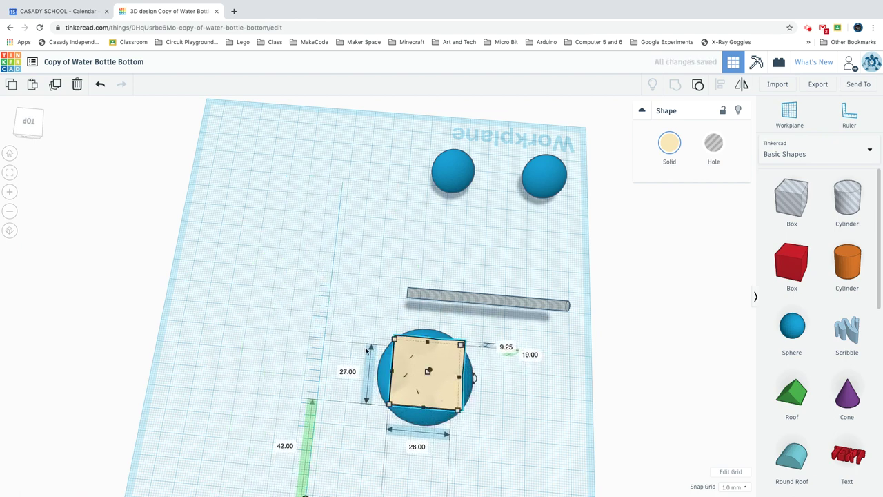
pyautogui.moveTo(428, 368); pyautogui.dragTo(320, 331)
pyautogui.click(432, 384)
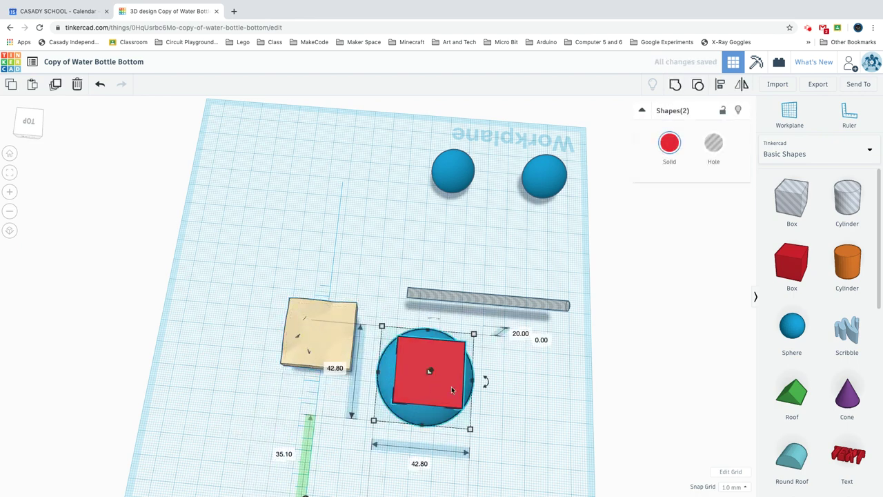
pyautogui.click(676, 85)
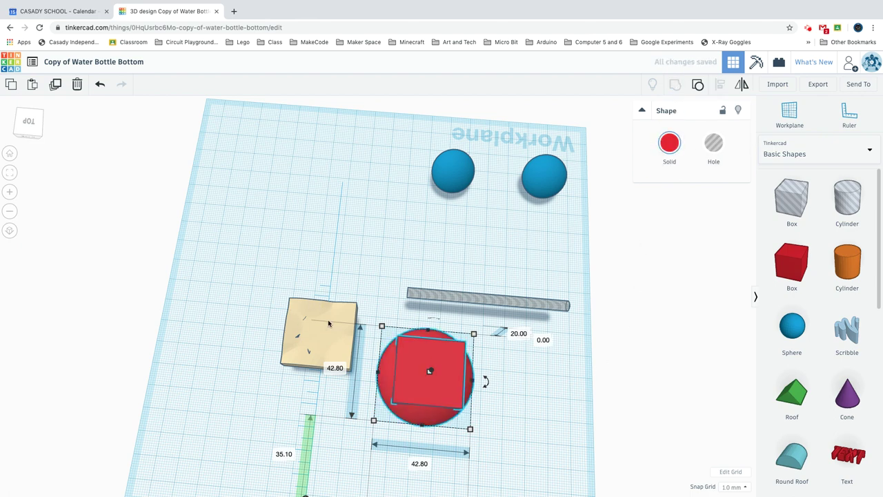
# Step: Place the bumpy tan block on the red shape at 19.00 mm elevation and orbit to check
pyautogui.moveTo(329, 323); pyautogui.dragTo(439, 360)
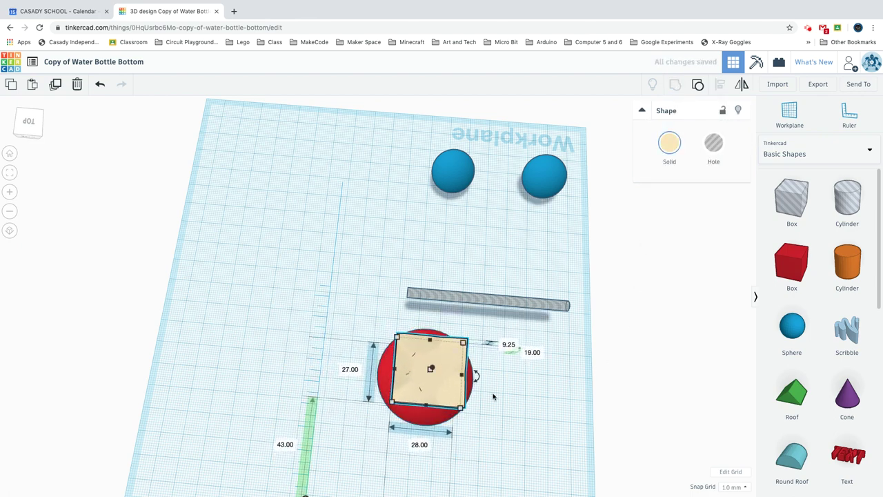
pyautogui.moveTo(558, 407); pyautogui.dragTo(554, 361, button='right')
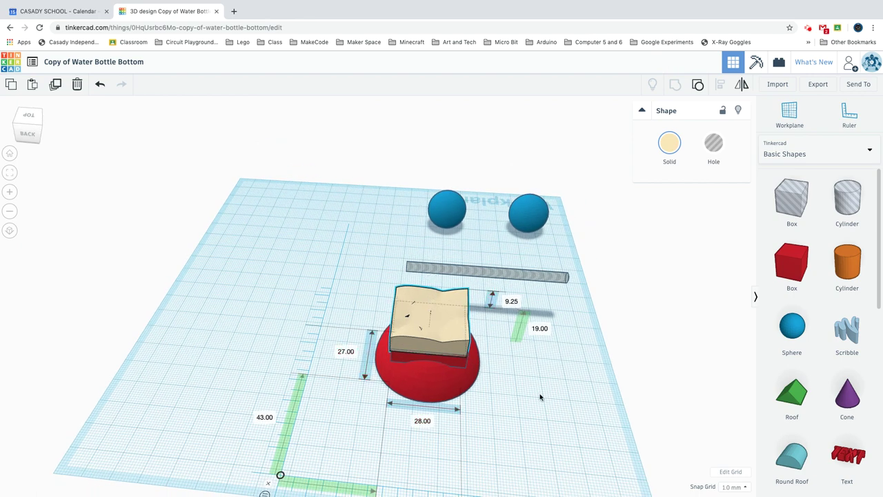
pyautogui.moveTo(540, 398); pyautogui.dragTo(550, 334, button='right')
pyautogui.moveTo(570, 362); pyautogui.dragTo(539, 392, button='right')
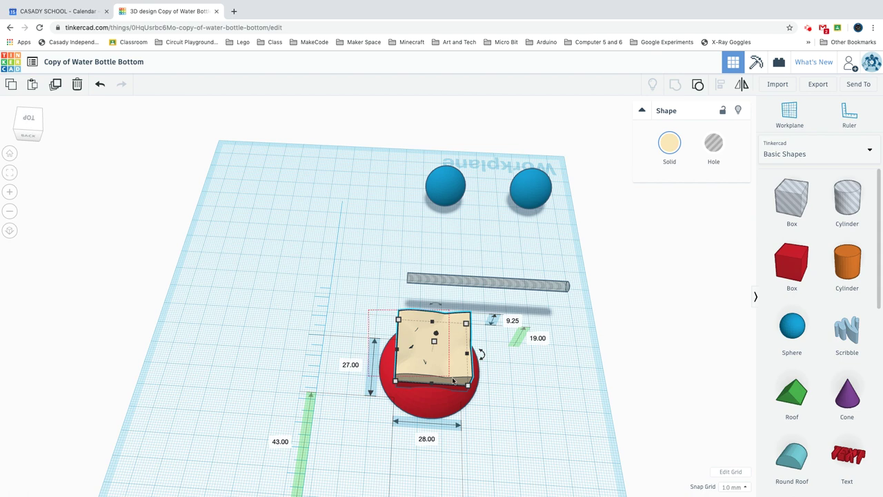
# Step: Centre the tan block on the red shape along both axes, then select the 4 mm hole cylinder
pyautogui.keyDown('shift'); pyautogui.click(469, 397); pyautogui.keyUp('shift')
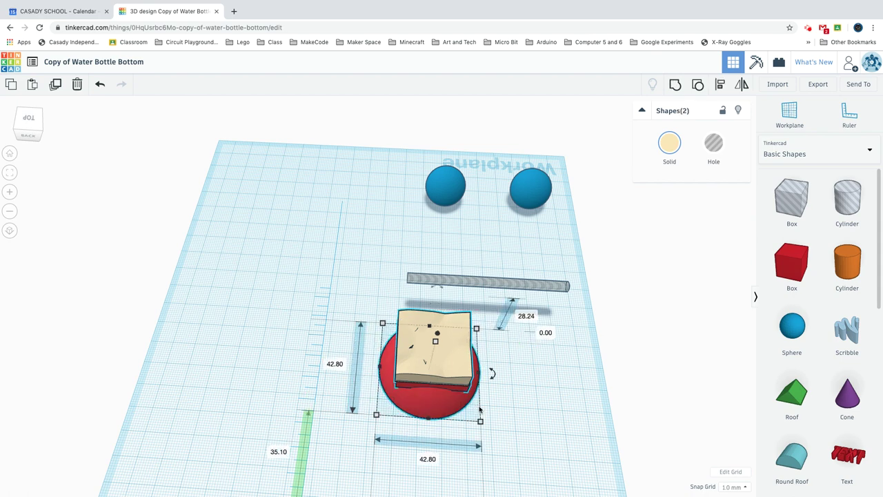
pyautogui.click(719, 84)
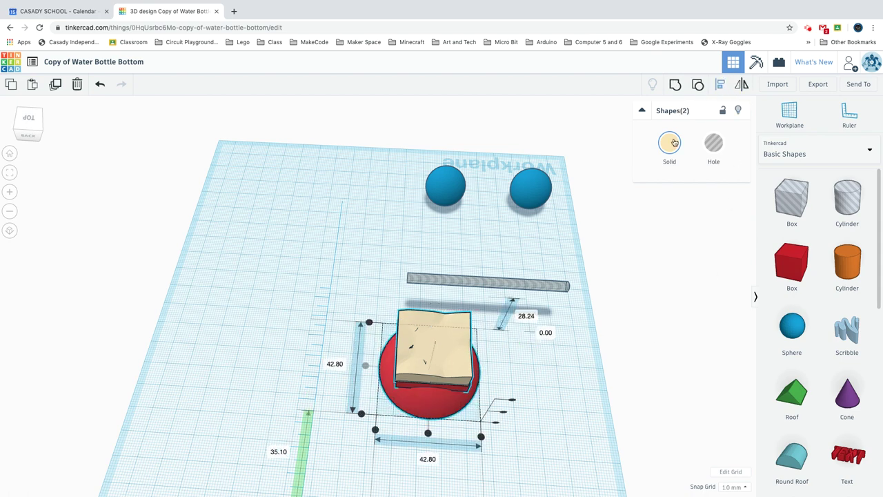
pyautogui.click(428, 432)
pyautogui.click(528, 385)
pyautogui.moveTo(528, 385)
pyautogui.mouseDown(button='right')
pyautogui.moveTo(532, 313)
pyautogui.moveTo(306, 339)
pyautogui.moveTo(503, 361)
pyautogui.moveTo(556, 357)
pyautogui.moveTo(526, 356)
pyautogui.moveTo(522, 380)
pyautogui.mouseUp(button='right')
pyautogui.click(513, 280)
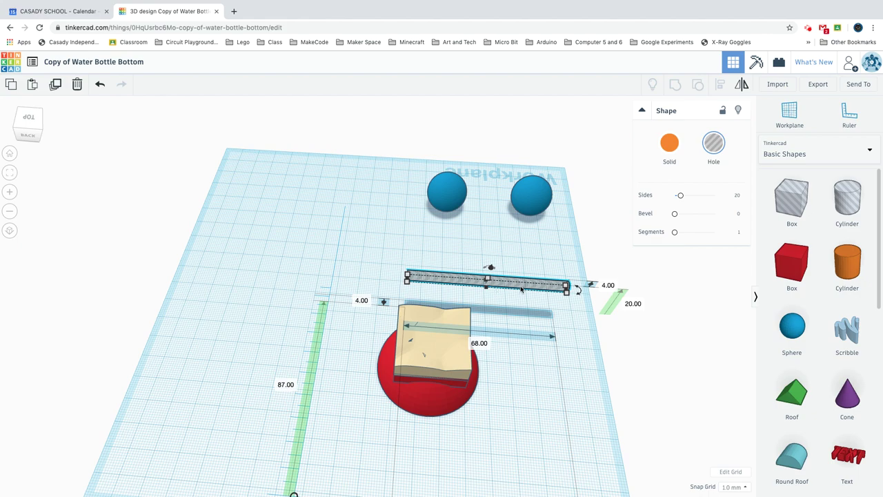
# Step: Move the 68 mm hole cylinder off to the left, then select the tan block and red shape together
pyautogui.moveTo(522, 283); pyautogui.dragTo(463, 353)
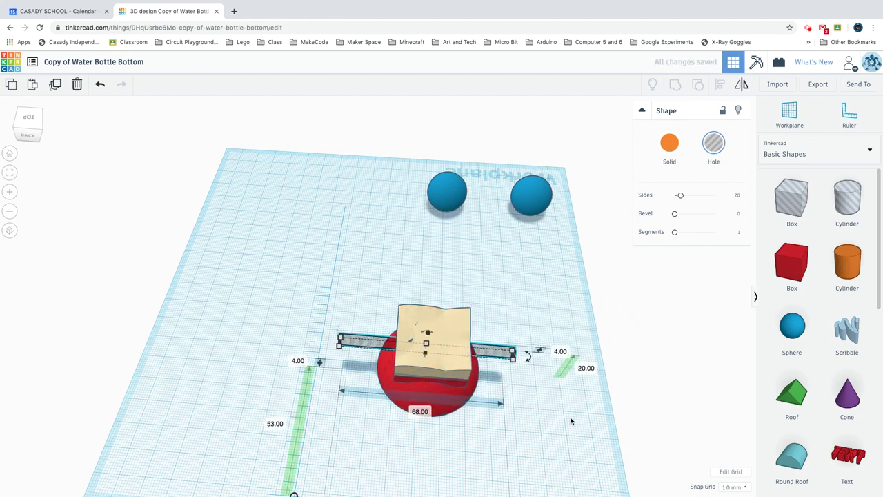
pyautogui.moveTo(572, 418); pyautogui.dragTo(577, 437, button='right')
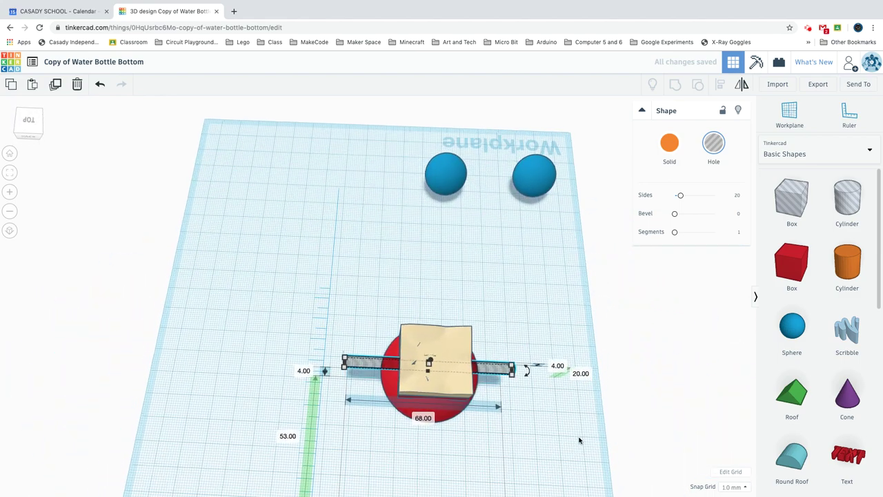
pyautogui.moveTo(373, 297); pyautogui.dragTo(494, 436)
pyautogui.click(366, 304)
pyautogui.moveTo(368, 365); pyautogui.dragTo(203, 348)
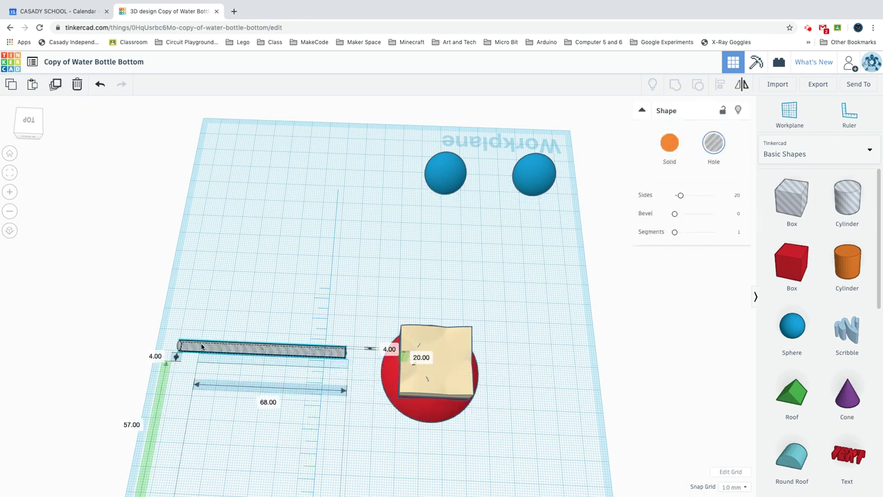
pyautogui.moveTo(444, 384); pyautogui.dragTo(476, 423)
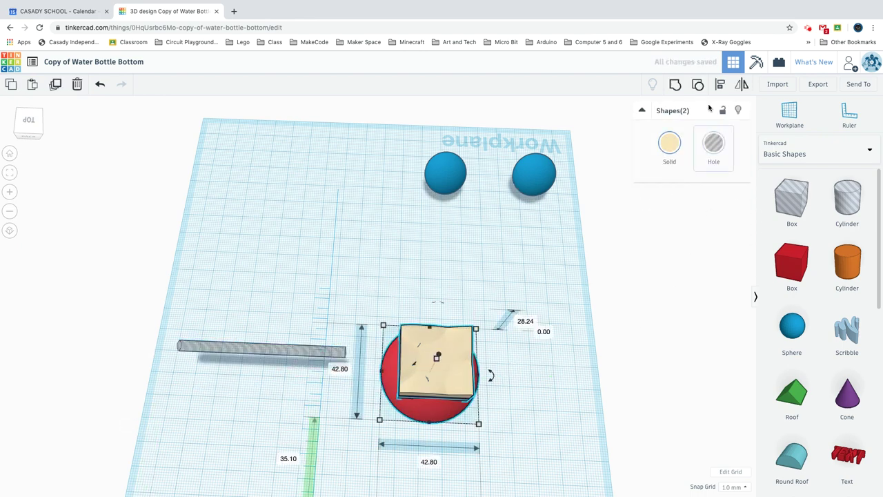
# Step: Group the tan block with the red shape and drag the hole cylinder onto the holder
pyautogui.click(675, 85)
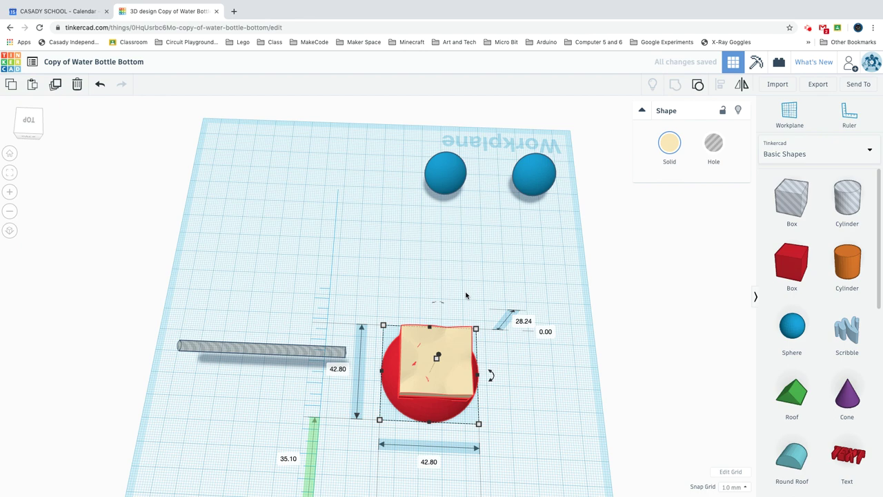
pyautogui.moveTo(470, 291); pyautogui.dragTo(473, 276, button='right')
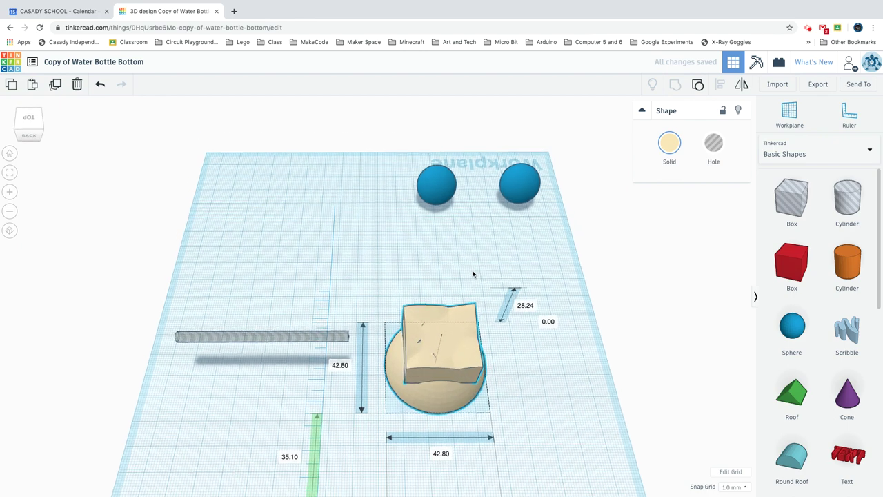
pyautogui.moveTo(296, 335); pyautogui.dragTo(491, 411)
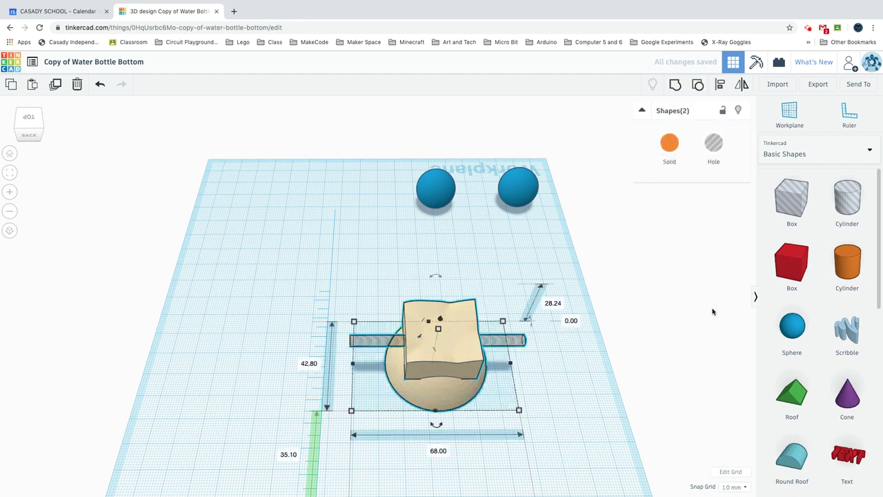
# Step: Centre the 4 mm hole cylinder on the holder along both axes and orbit to check it
pyautogui.click(720, 85)
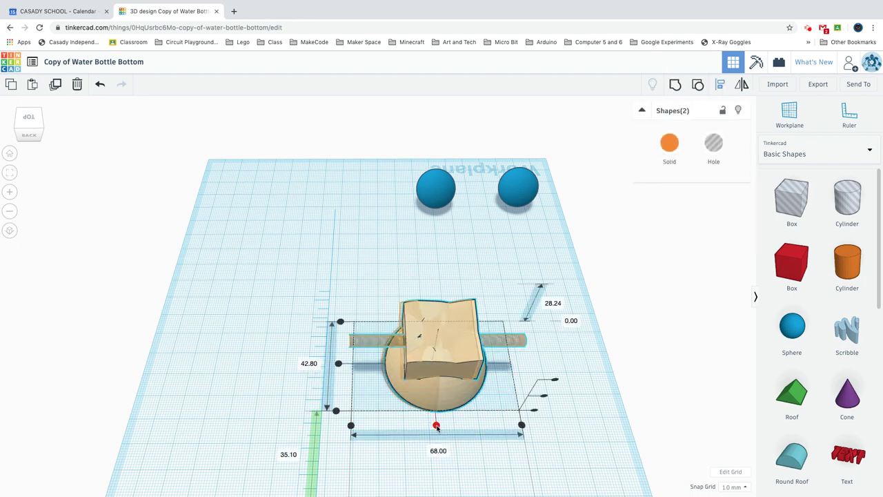
pyautogui.click(436, 425)
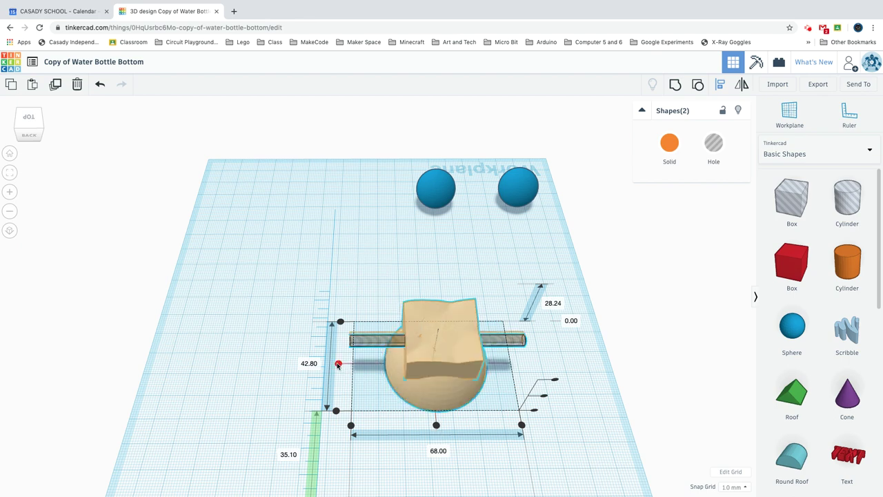
pyautogui.click(338, 364)
pyautogui.moveTo(292, 339); pyautogui.dragTo(458, 268, button='right')
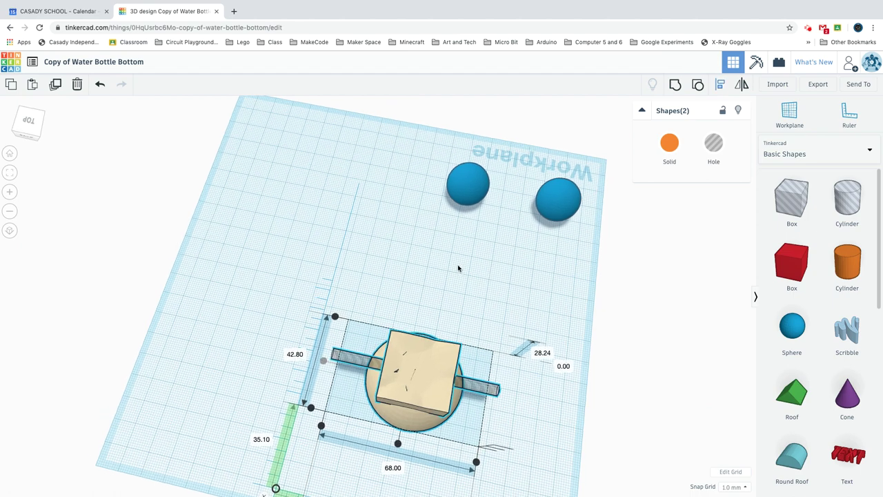
# Step: Select the tan-topped holder and the 4 mm hole cylinder together and group them into one solid
pyautogui.moveTo(385, 294); pyautogui.dragTo(497, 436)
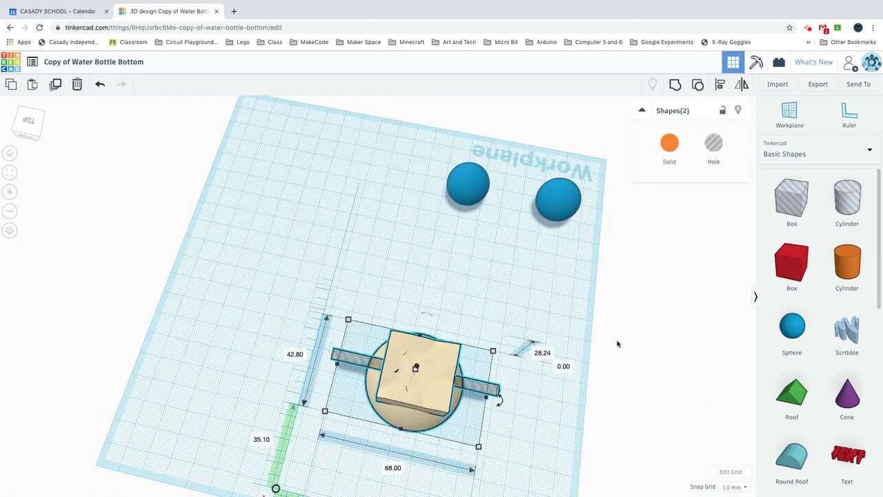
pyautogui.click(675, 85)
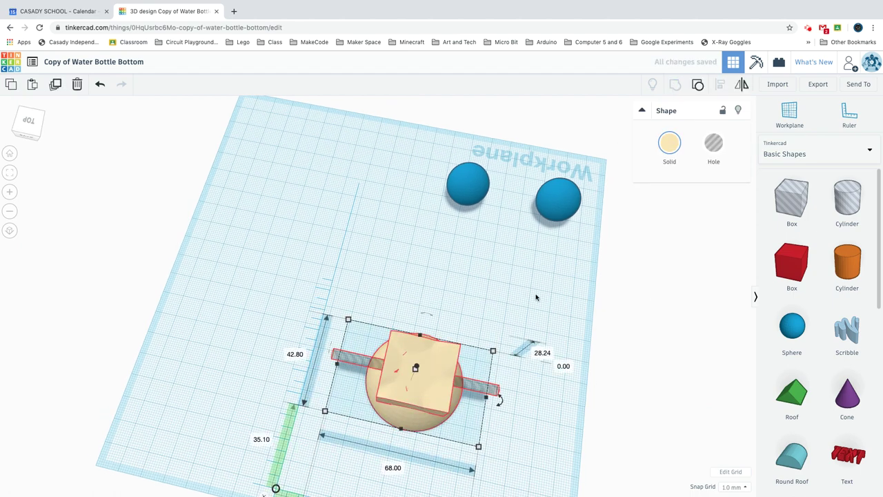